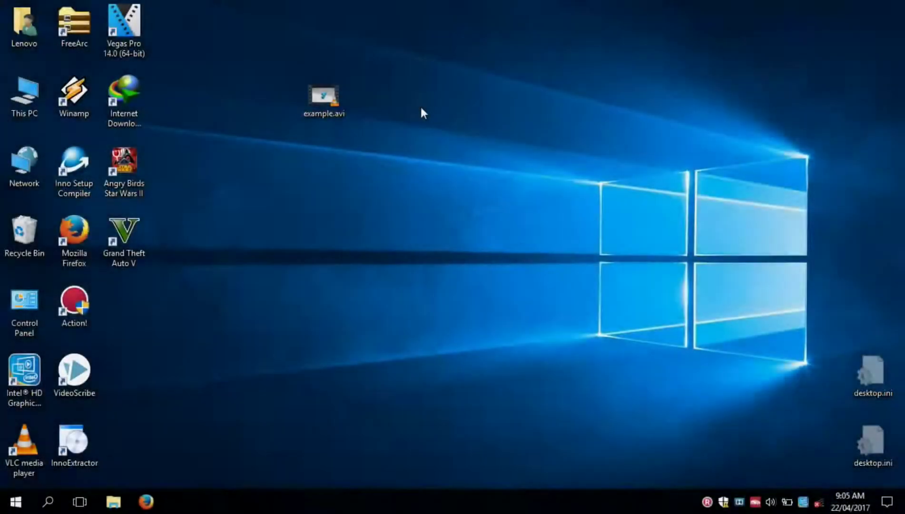
# Step: Open example.avi from the desktop in VLC media player and bring up the media selection for a Convert / Save job
pyautogui.click(323, 97)
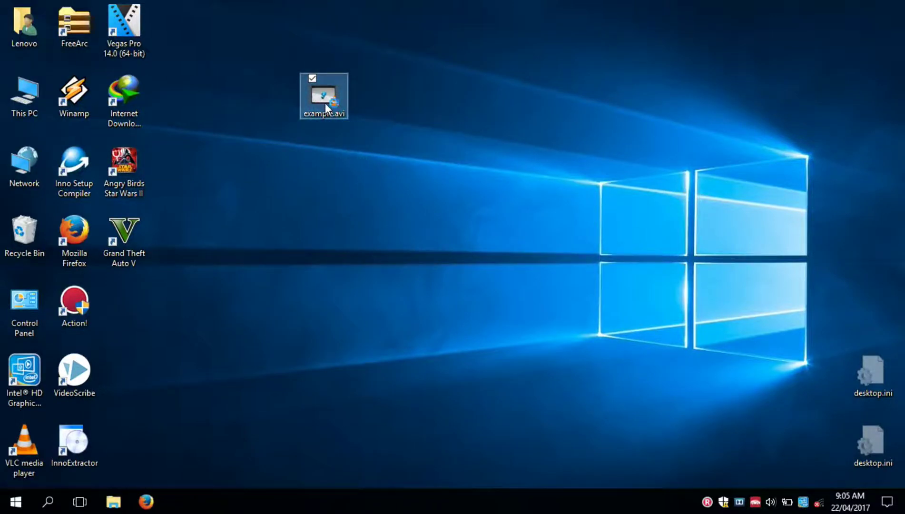
pyautogui.doubleClick(326, 102)
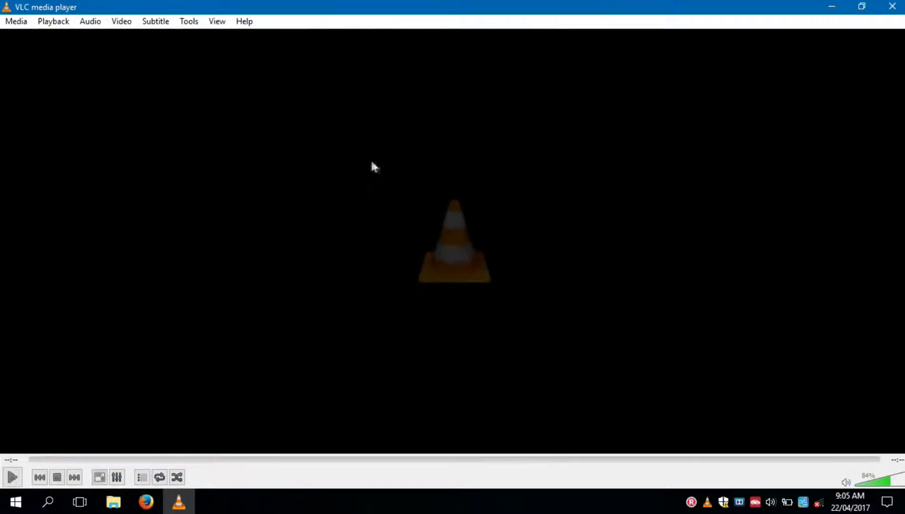
pyautogui.click(15, 23)
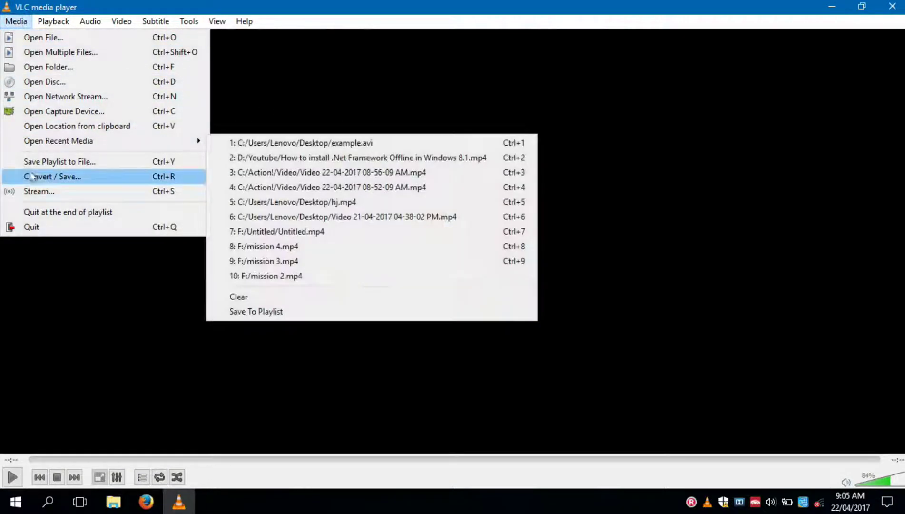
pyautogui.click(52, 176)
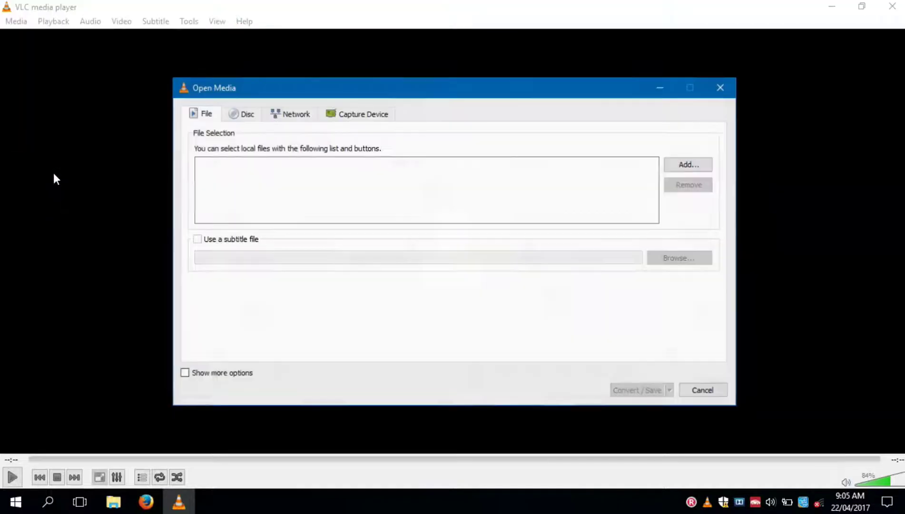
# Step: Add example.avi from the Desktop folder as the file to convert and proceed to its conversion settings
pyautogui.click(703, 165)
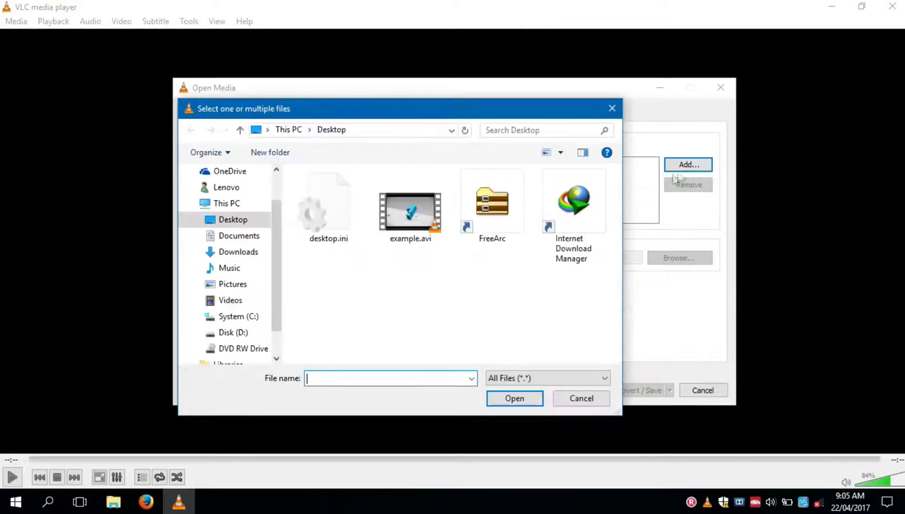
pyautogui.click(413, 240)
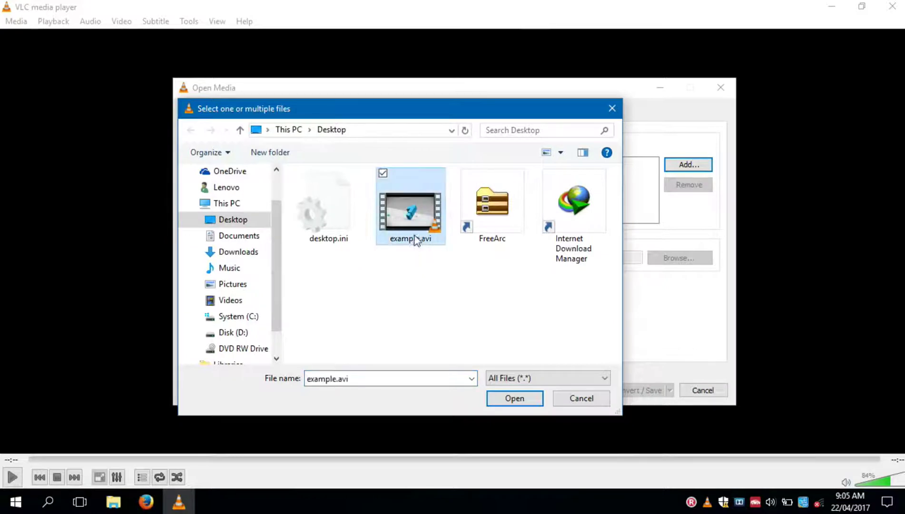
pyautogui.click(518, 399)
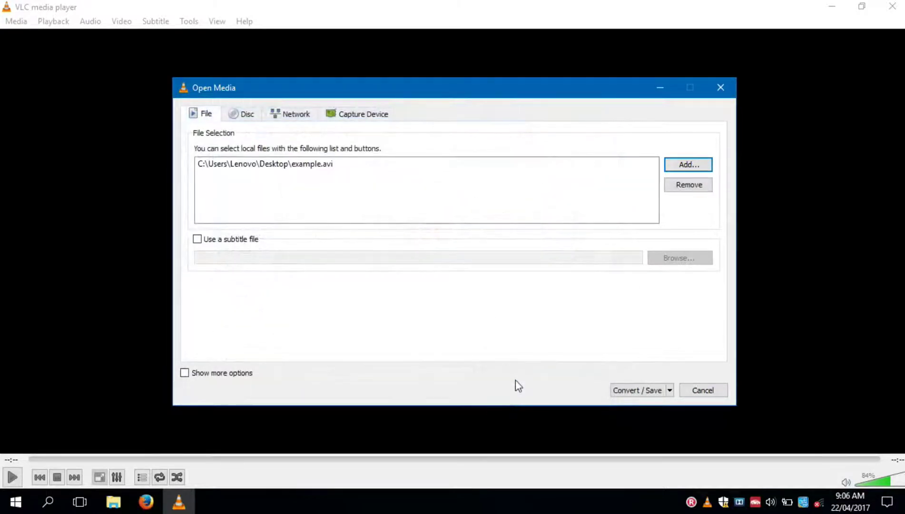
pyautogui.click(637, 388)
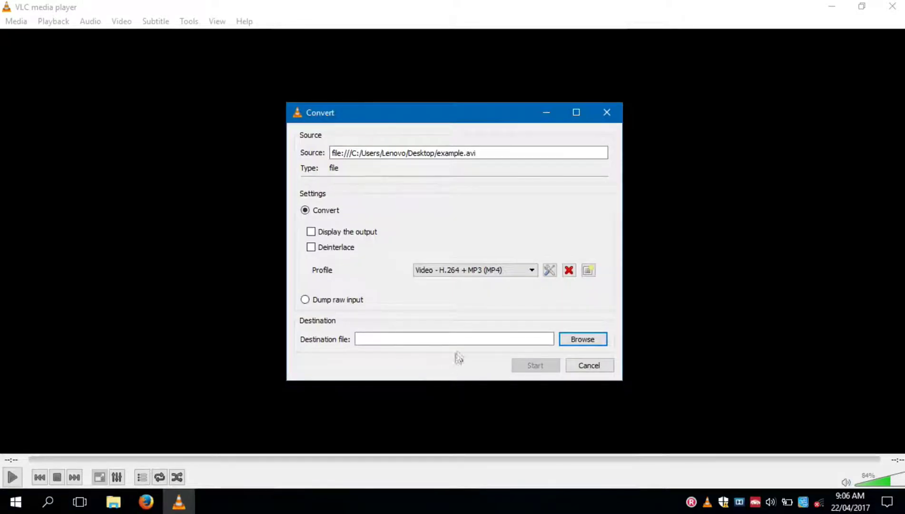
# Step: Look through the available conversion profiles and choose Video - H.264 + MP3 (MP4)
pyautogui.click(503, 268)
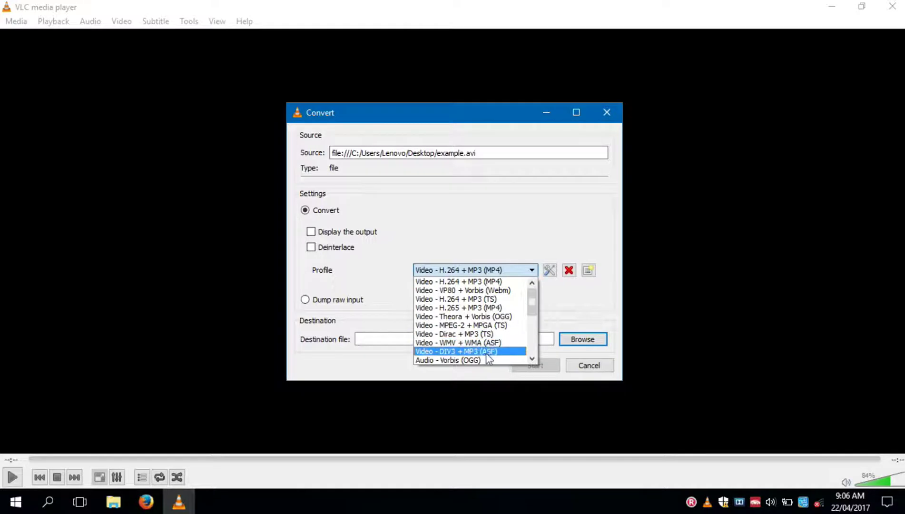
pyautogui.scroll(-1, 492, 351)
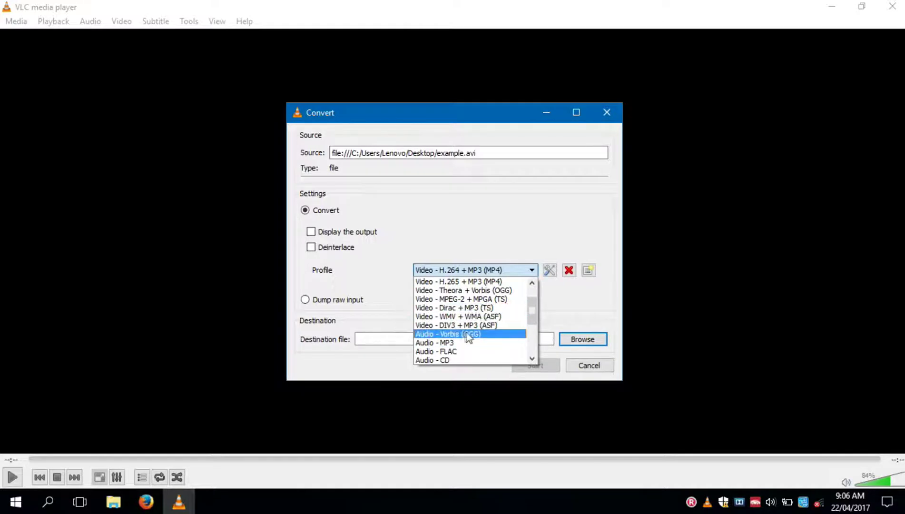
pyautogui.scroll(-1, 463, 350)
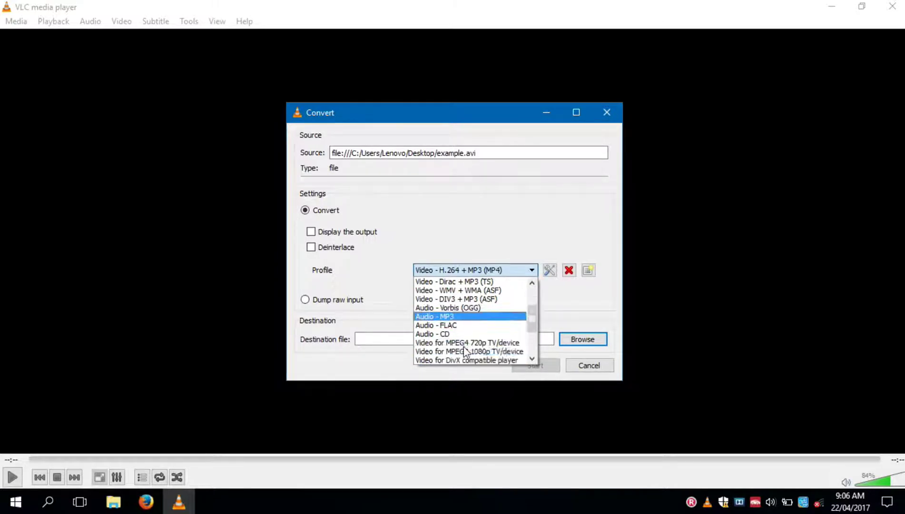
pyautogui.scroll(1, 460, 316)
pyautogui.scroll(1, 460, 314)
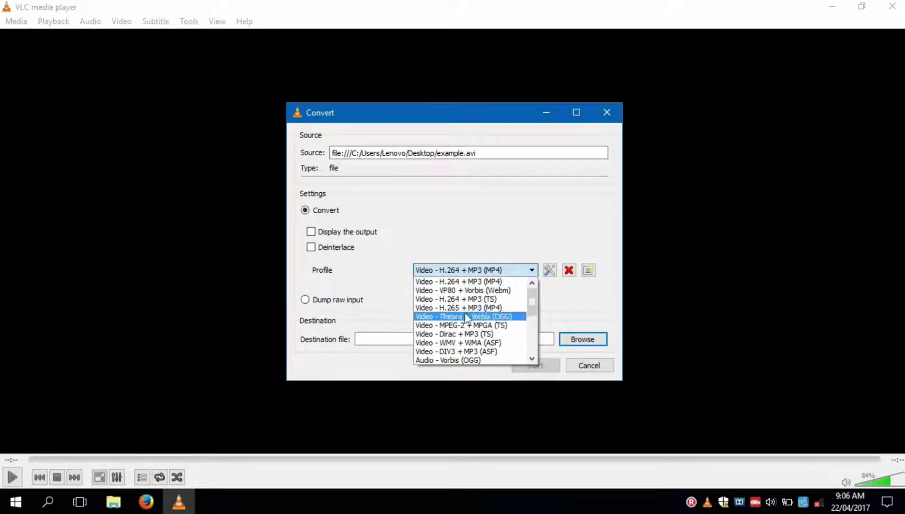
pyautogui.click(471, 282)
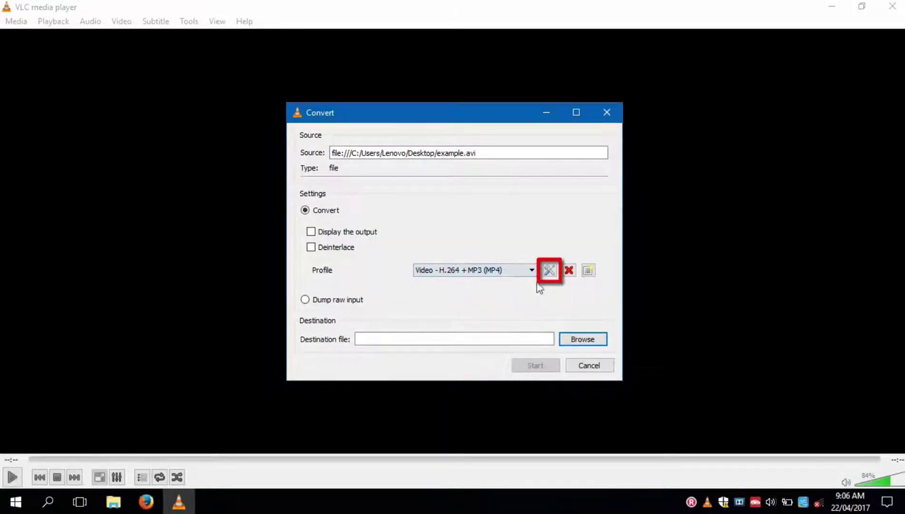
# Step: Examine the selected profile's encapsulation, video codec and audio codec settings, including the codec and sample rate choices, and leave without saving
pyautogui.click(549, 271)
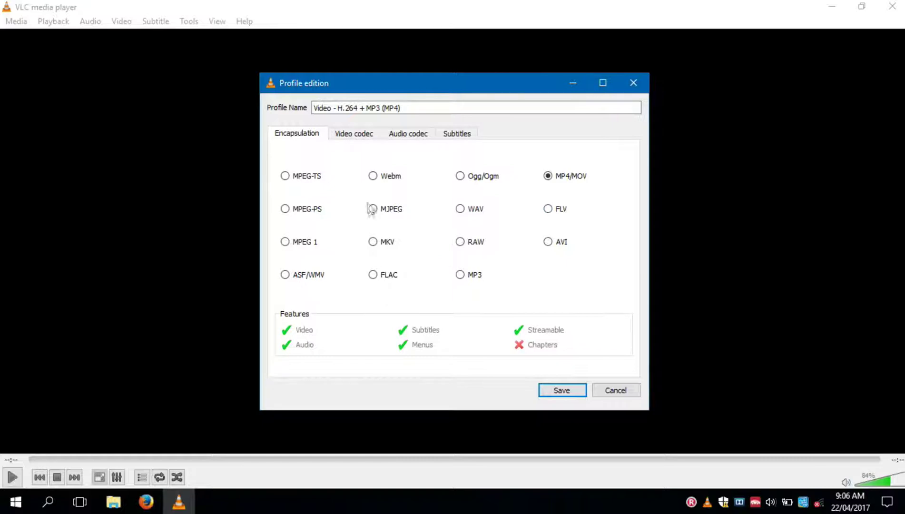
pyautogui.click(358, 134)
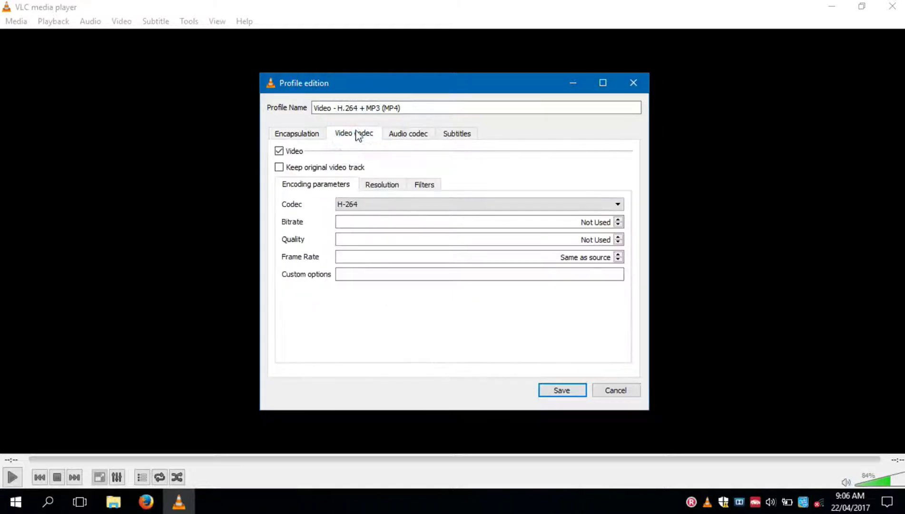
pyautogui.click(404, 204)
pyautogui.click(404, 204)
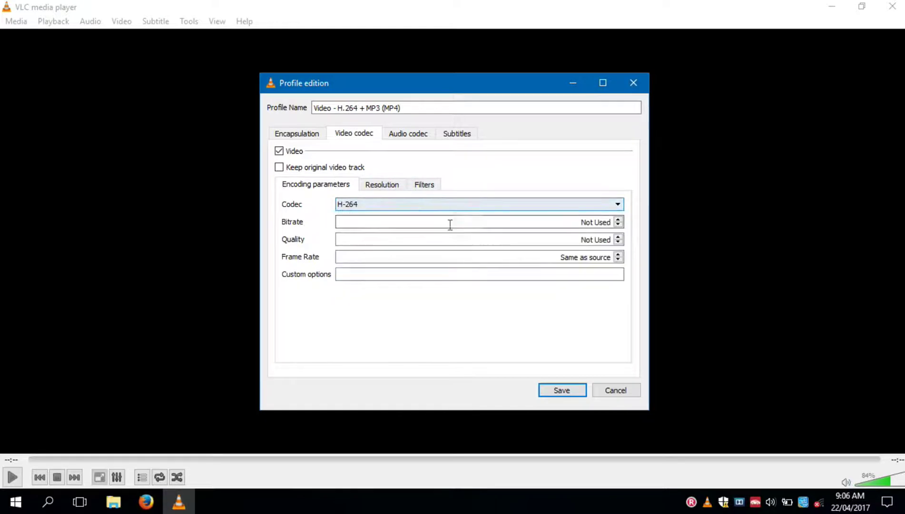
pyautogui.click(407, 135)
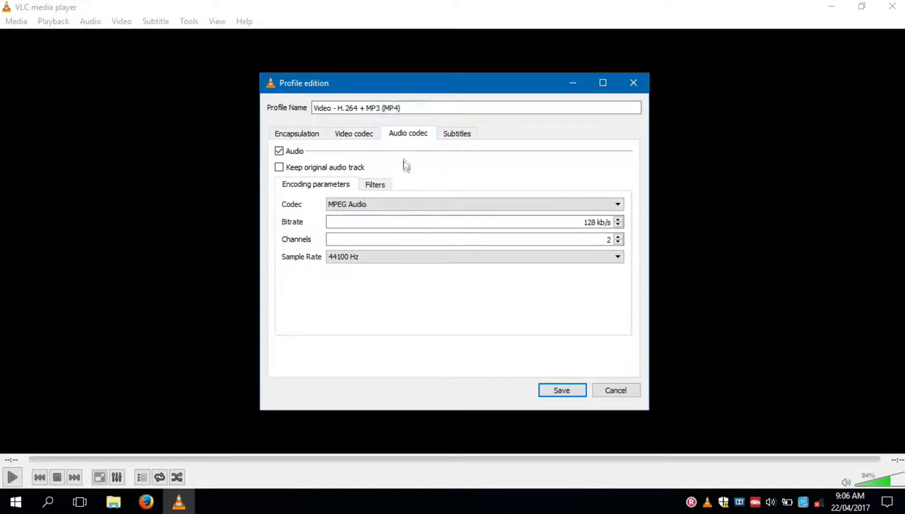
pyautogui.click(392, 206)
pyautogui.click(393, 206)
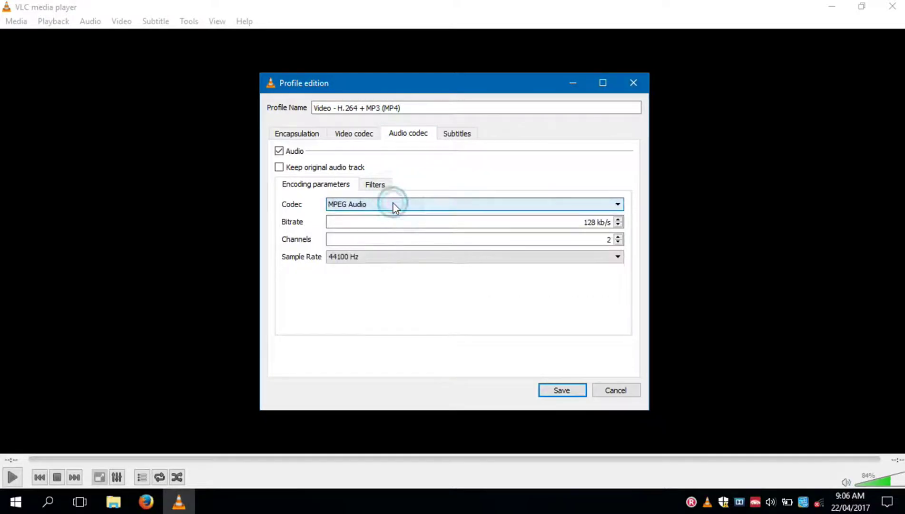
pyautogui.click(393, 255)
pyautogui.click(393, 257)
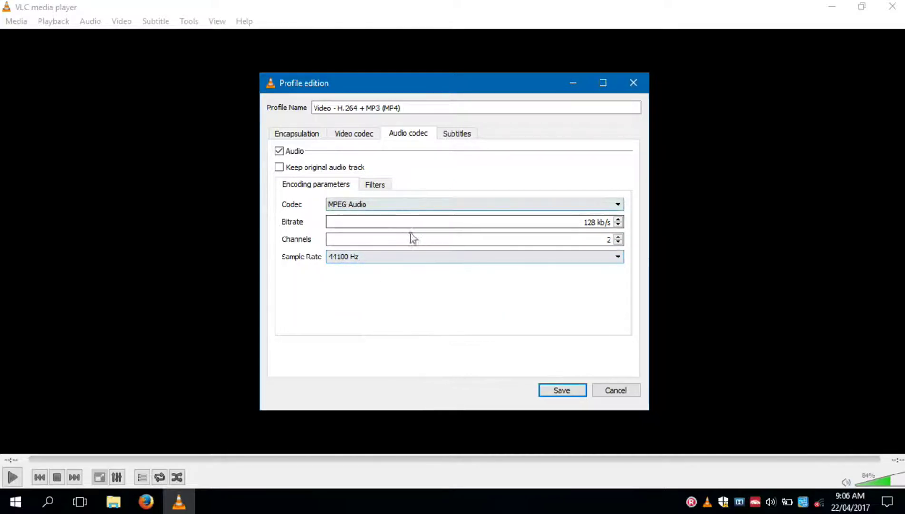
pyautogui.click(318, 133)
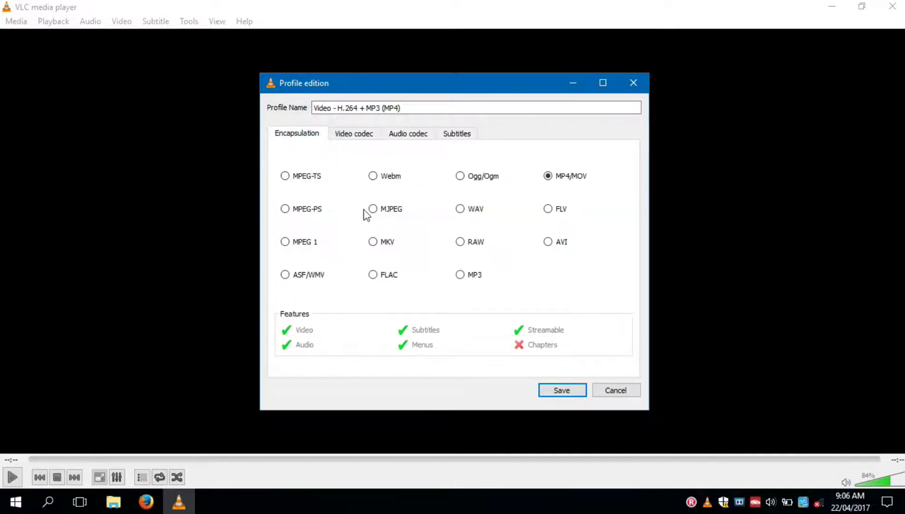
pyautogui.click(611, 393)
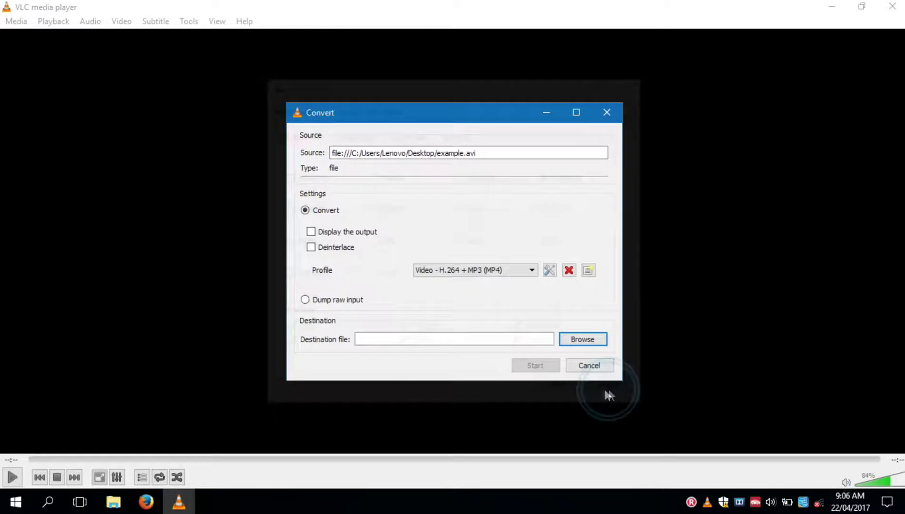
# Step: Convert the video with the Video - H.264 + MP3 (MP4) profile to a destination file named test.mp4 on the Desktop
pyautogui.click(515, 273)
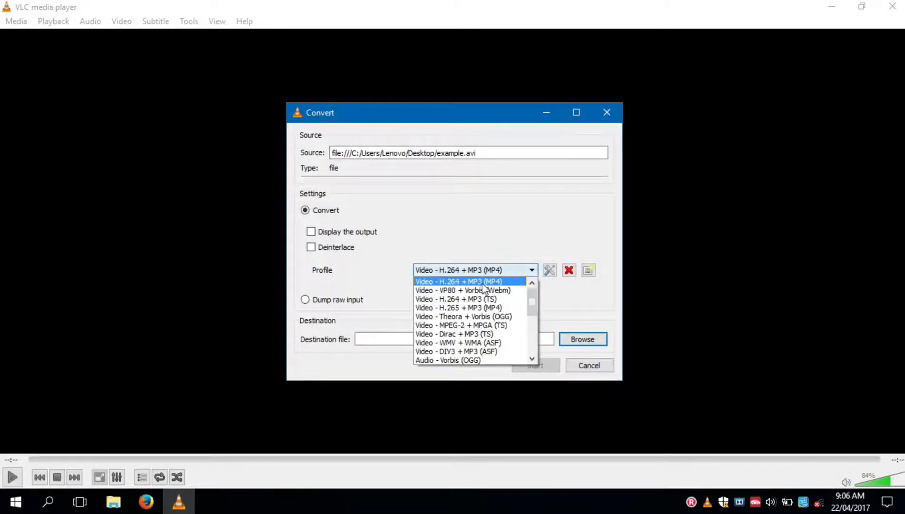
pyautogui.click(497, 285)
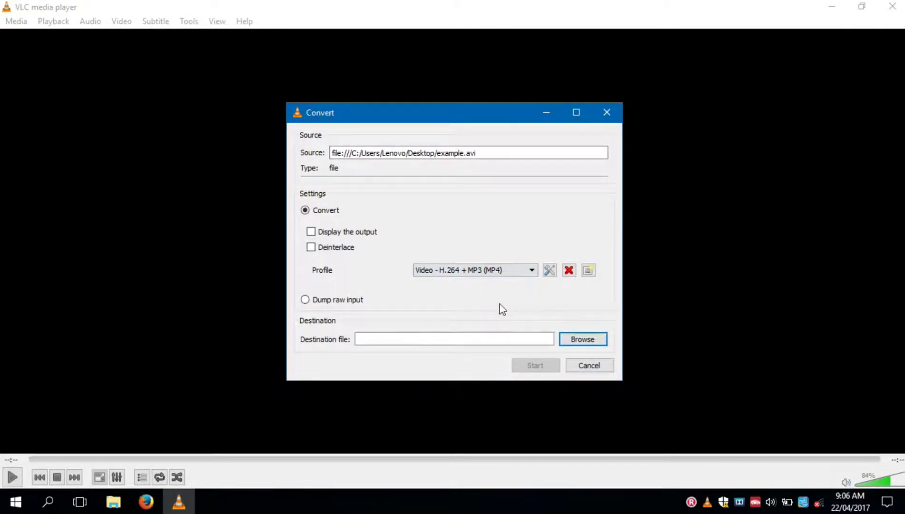
pyautogui.click(578, 340)
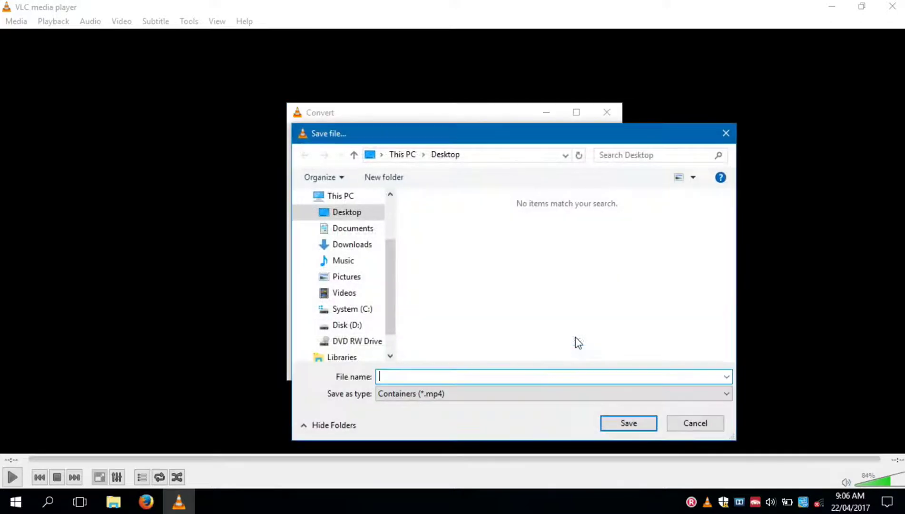
pyautogui.click(439, 376)
pyautogui.click(627, 423)
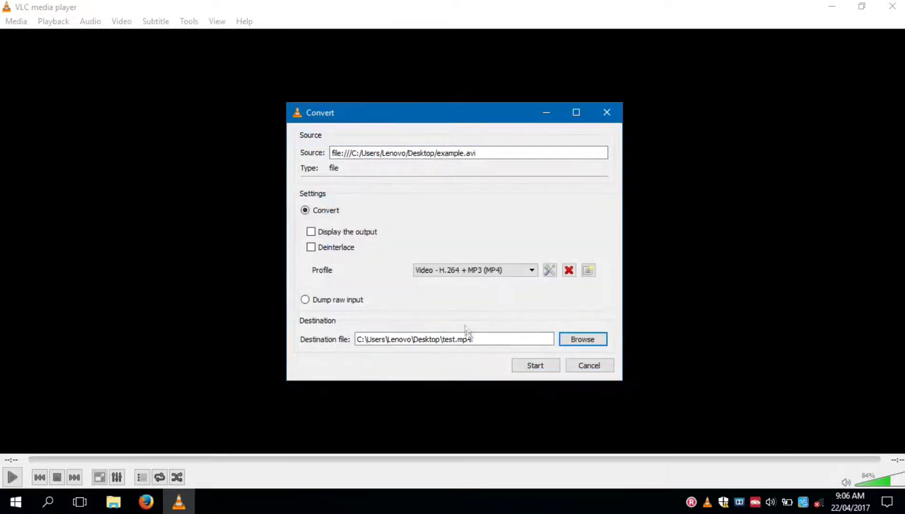
pyautogui.click(528, 365)
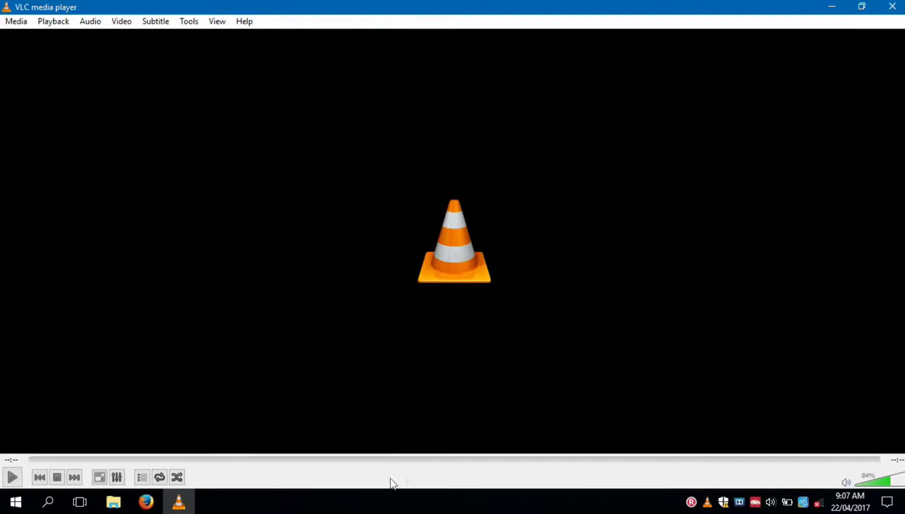
# Step: Close the media player and move test.mp4 beside example.avi on the desktop
pyautogui.click(892, 6)
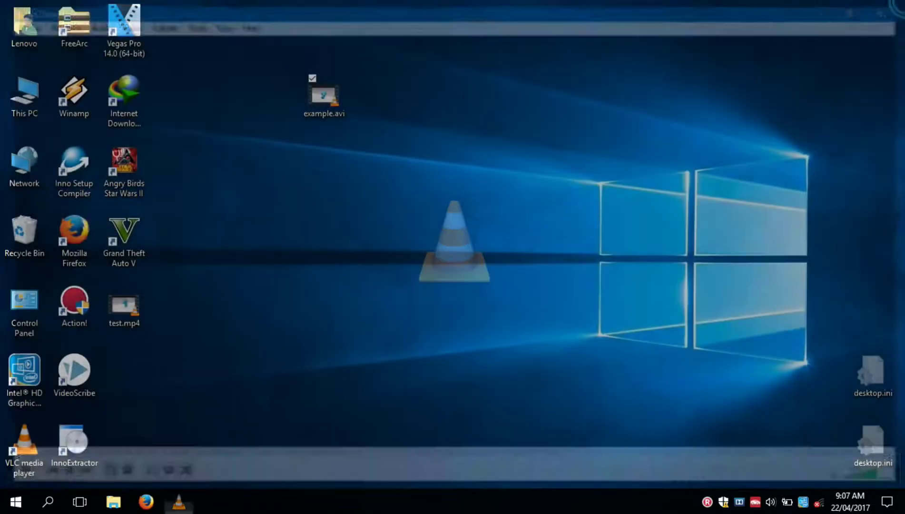
pyautogui.moveTo(136, 309); pyautogui.dragTo(378, 116)
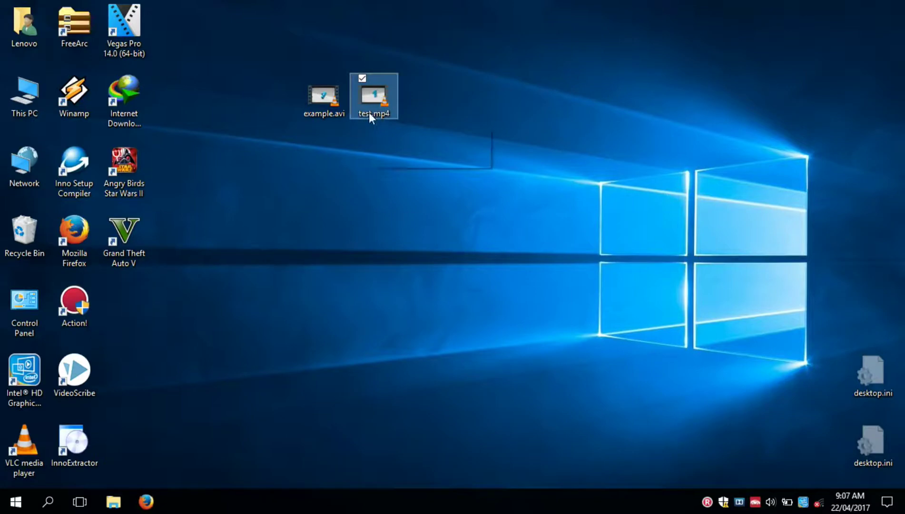
# Step: Play test.mp4 to check the converted video, close the player, and compare the original and converted files on the desktop
pyautogui.doubleClick(373, 113)
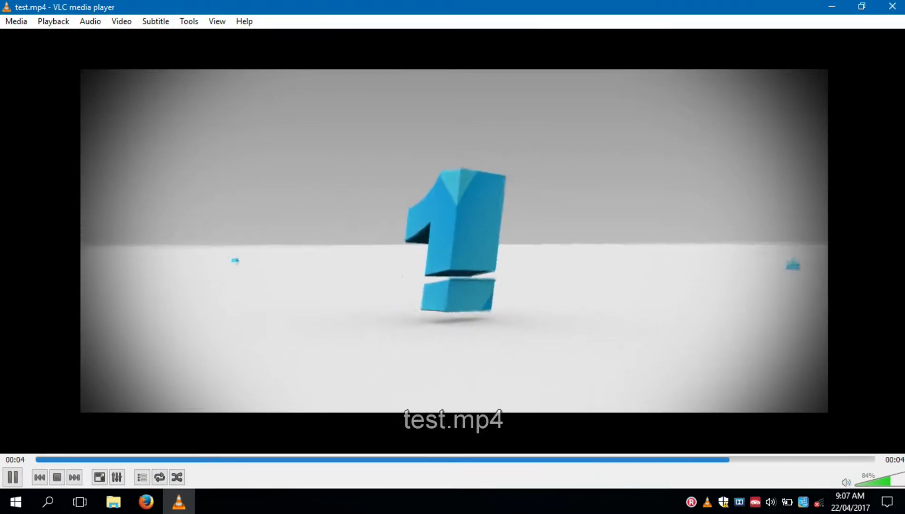
pyautogui.hotkey('alt', 'F4')
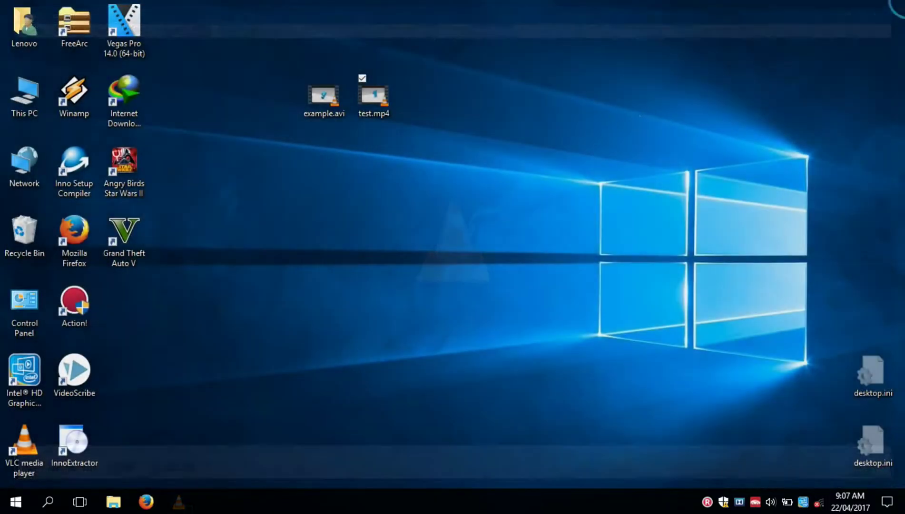
pyautogui.click(332, 115)
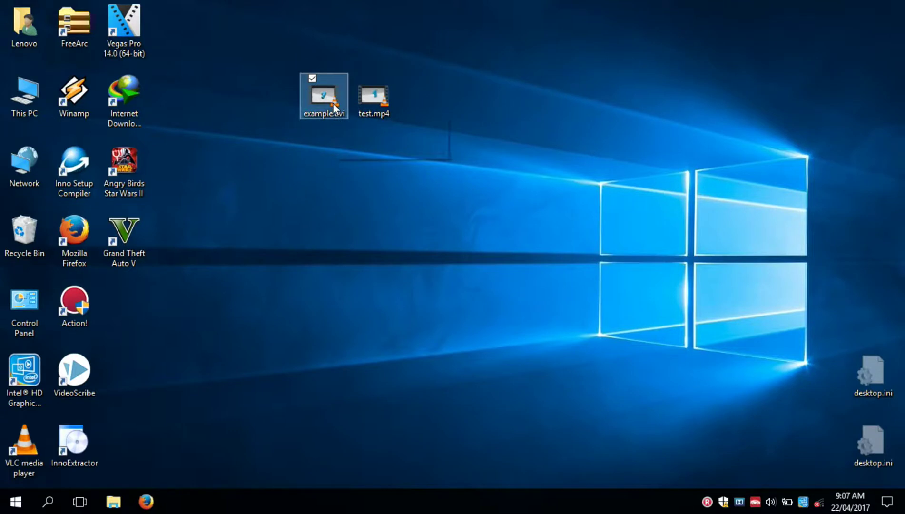
pyautogui.click(371, 99)
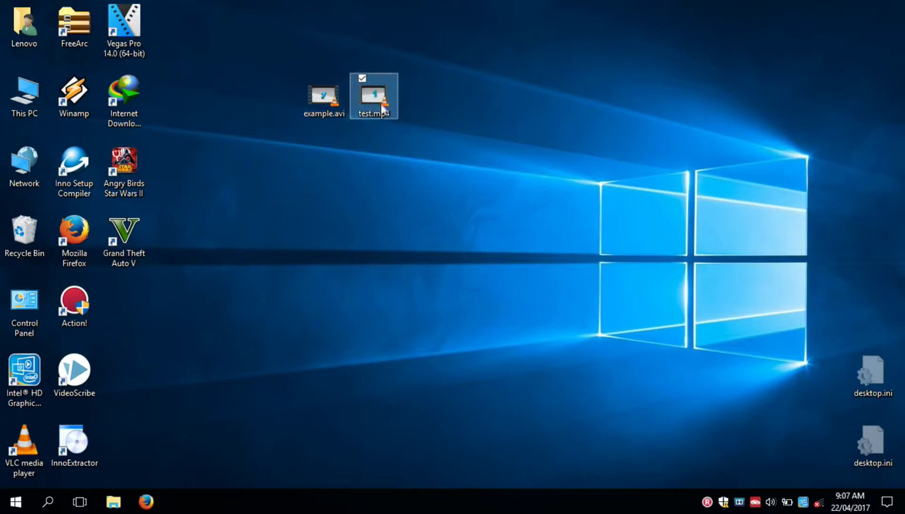